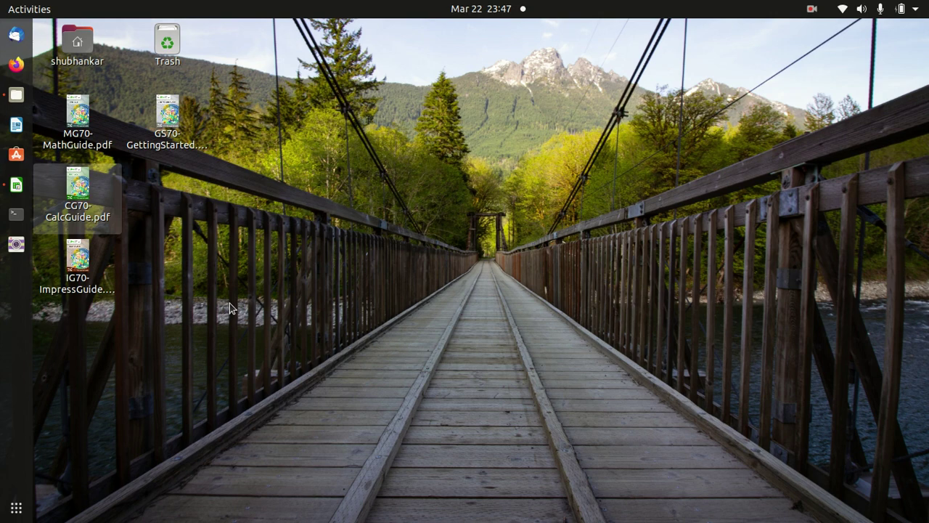
Switch to the blank LibreOffice Calc spreadsheet and enter the formula =eastersunday("2021")+1 in cell B2.
click(16, 184)
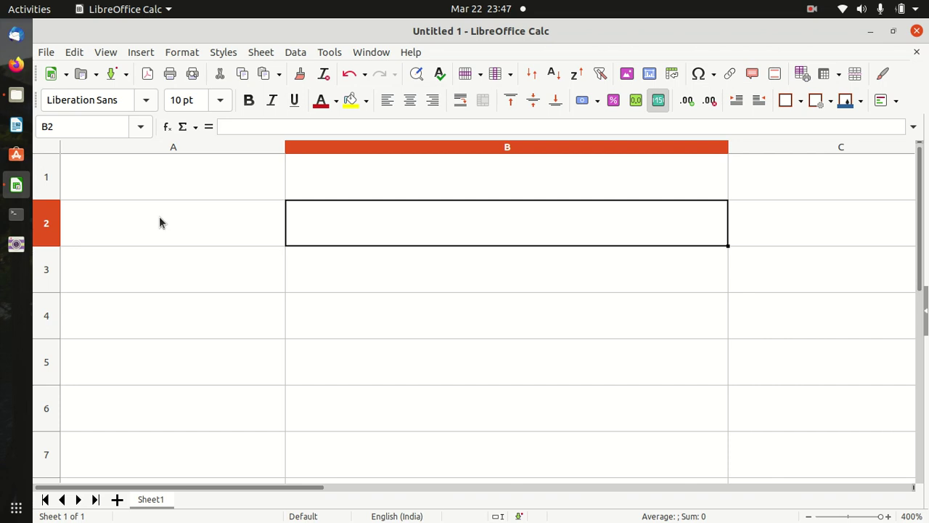
text(=)
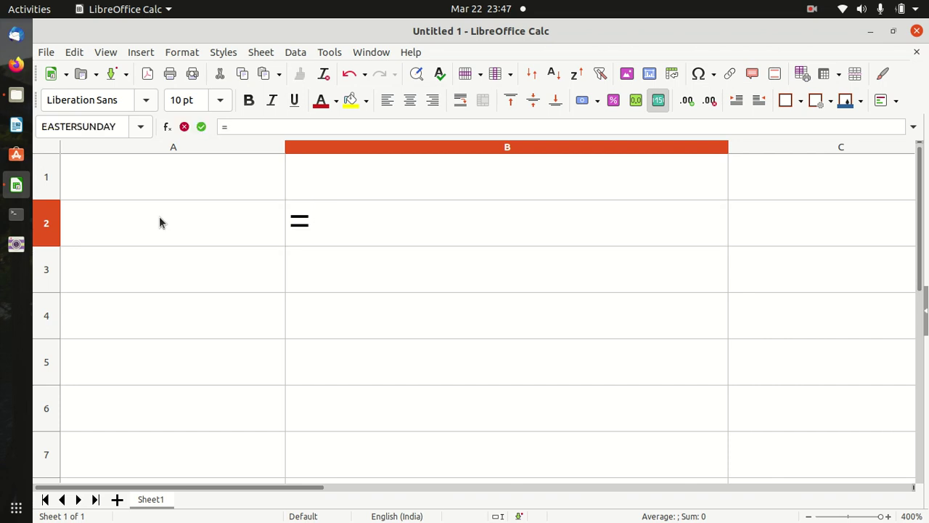
text(easter)
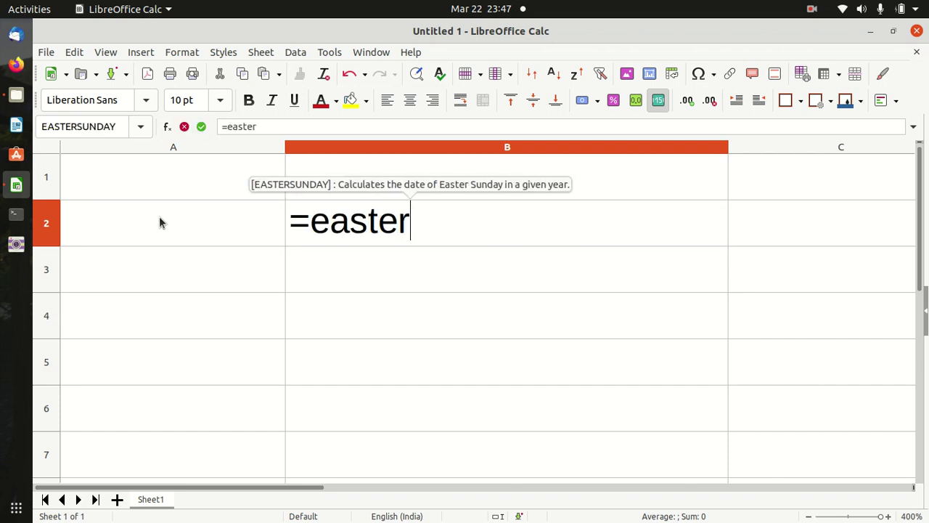
text(sunda)
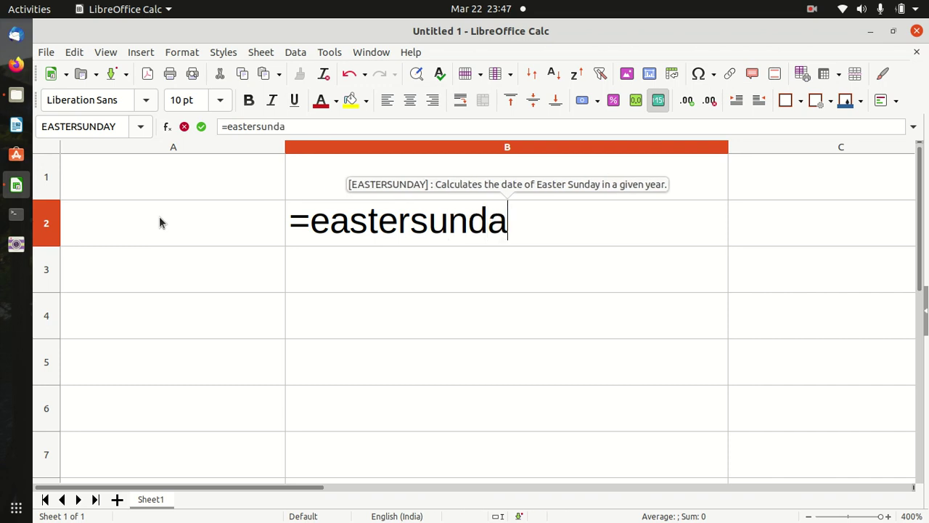
text(y()
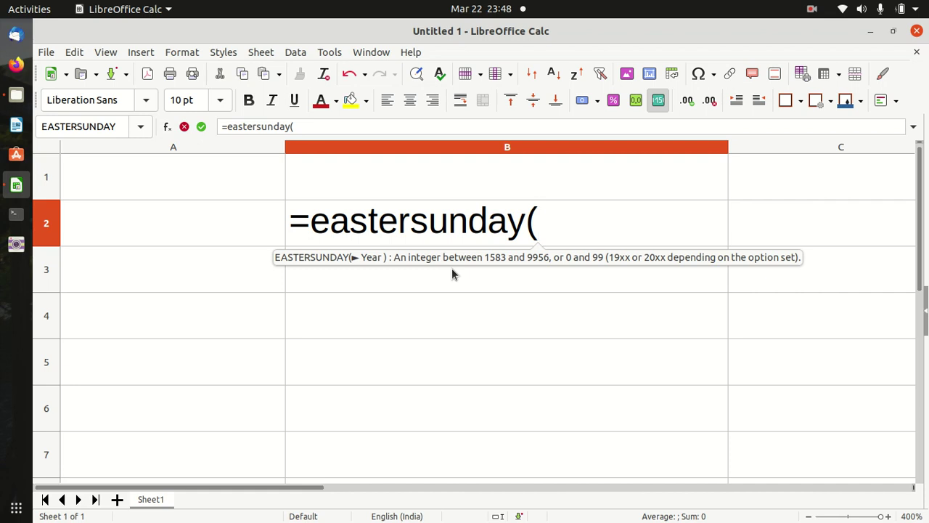
text(")
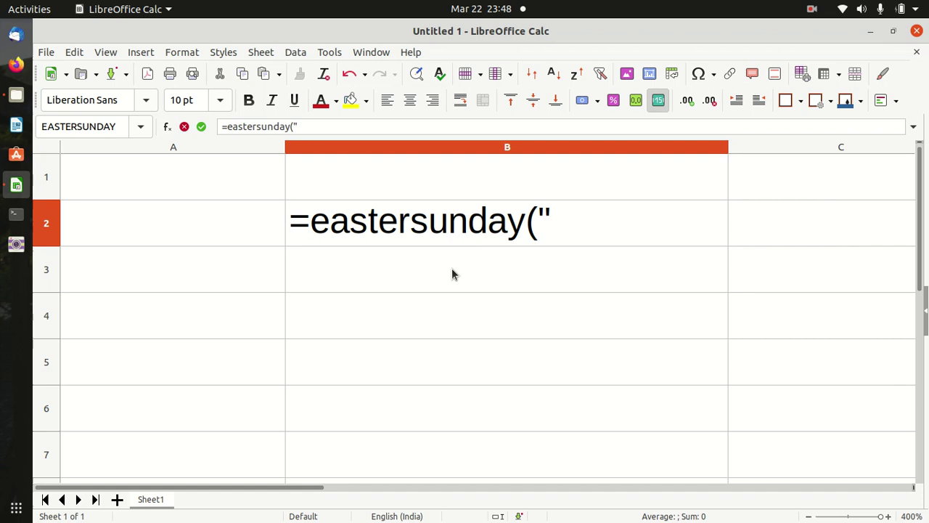
text(2021)
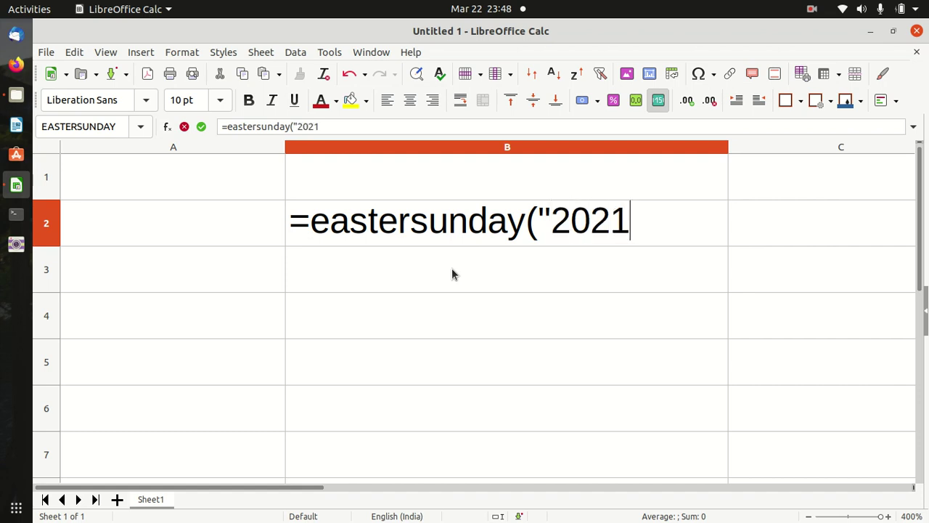
text(")
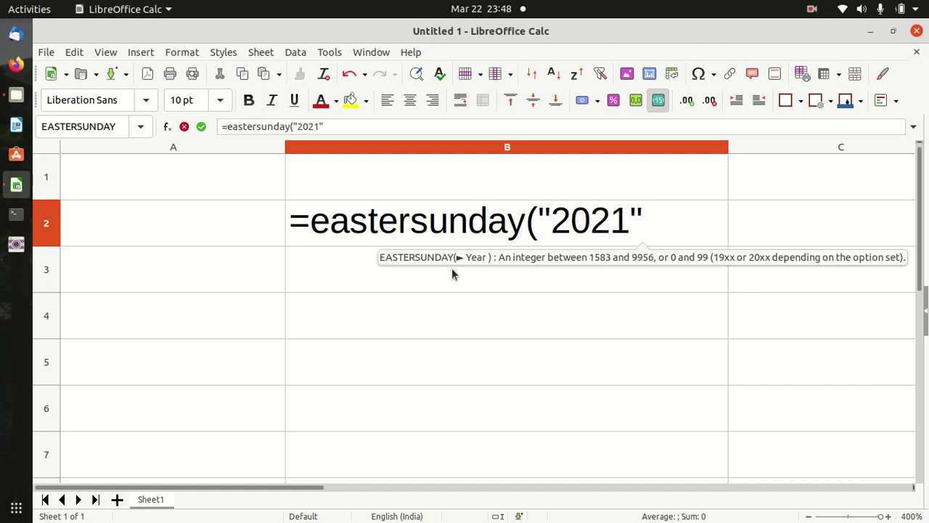
text()+1)
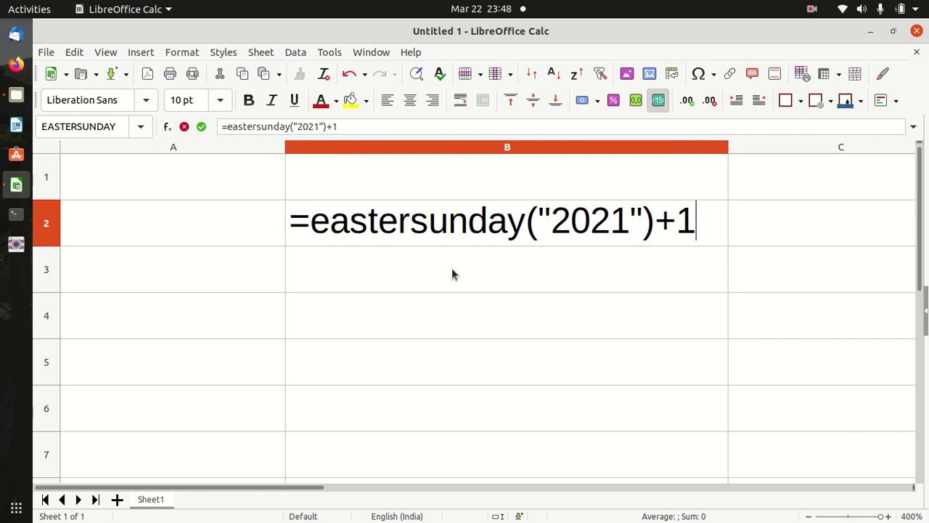
key(Return)
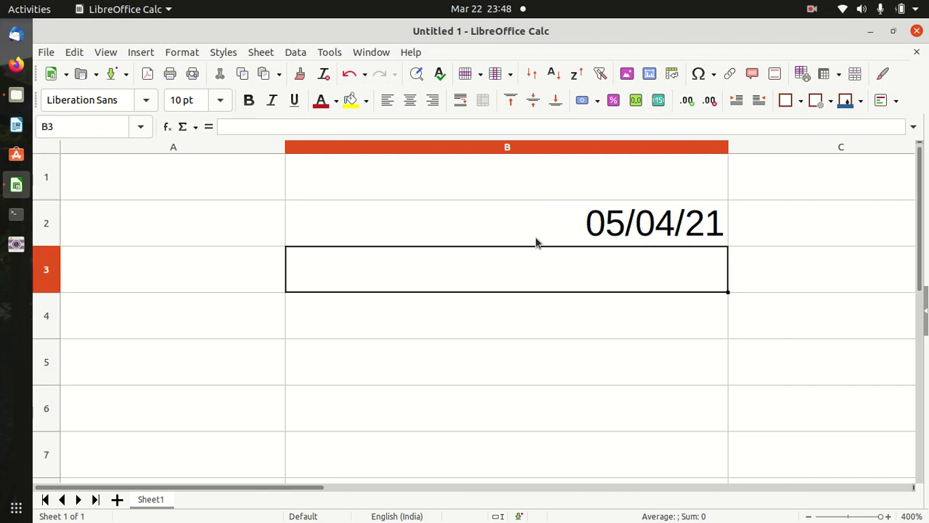
Format the date in cell B2 with the weekday and full month style "Friday 31 December 1999".
click(542, 240)
right_click(543, 240)
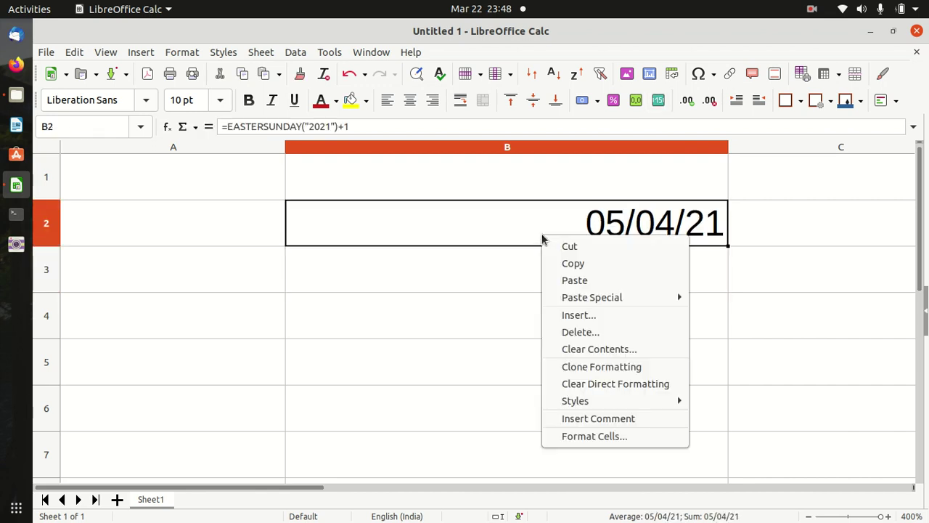
click(597, 435)
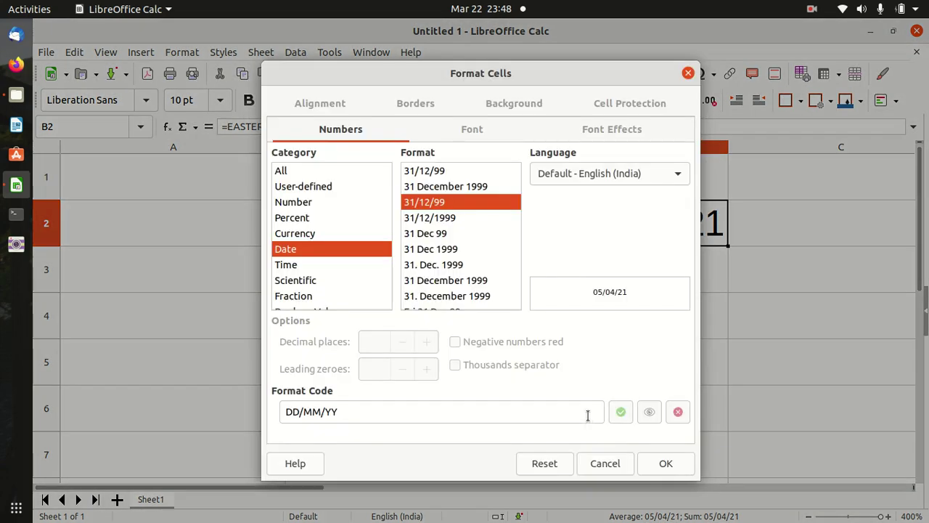
scroll(482, 302, down, 3)
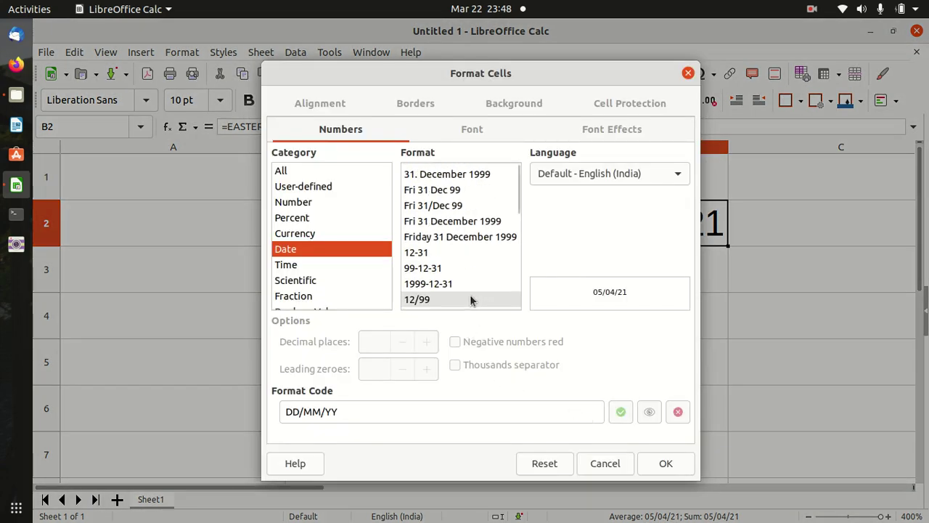
click(457, 236)
click(662, 463)
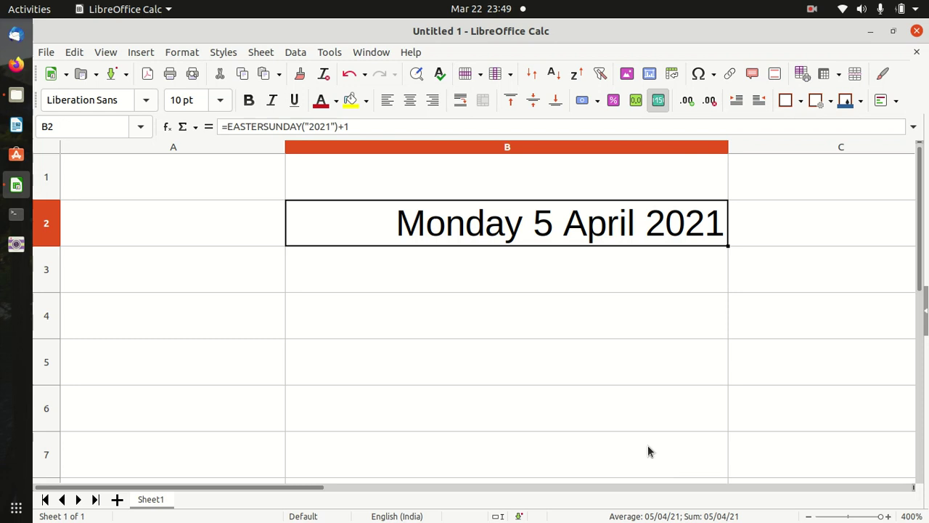
Enter the formula =eastersunday("2021")-2 in cell B4 to calculate the date two days before Easter Sunday.
click(428, 330)
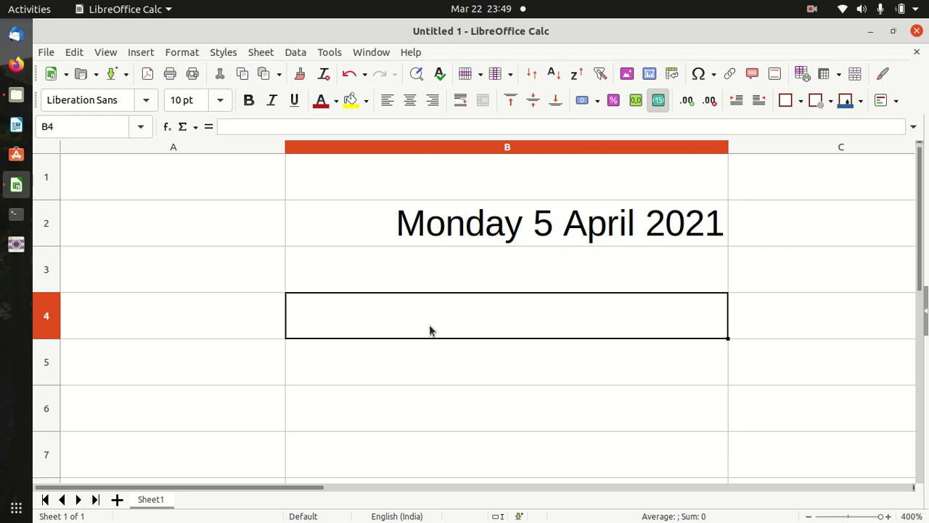
text(=eas)
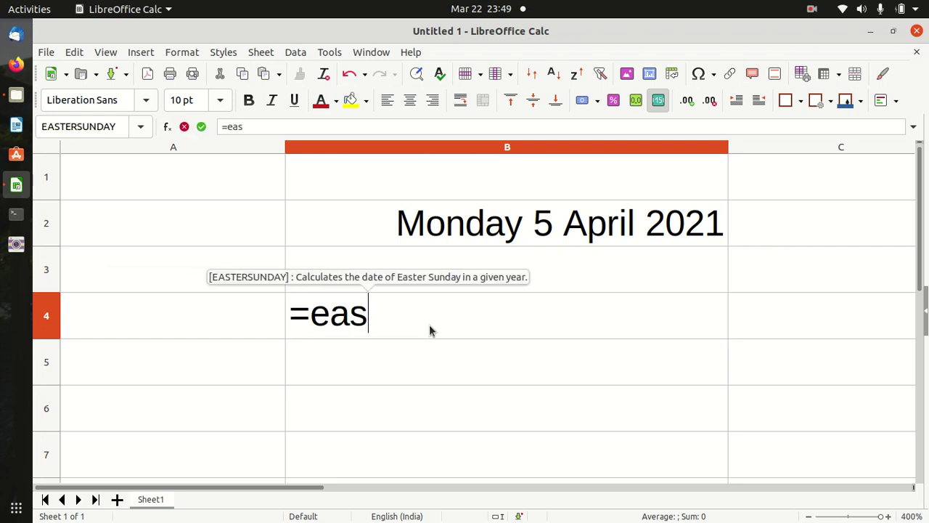
text(ter)
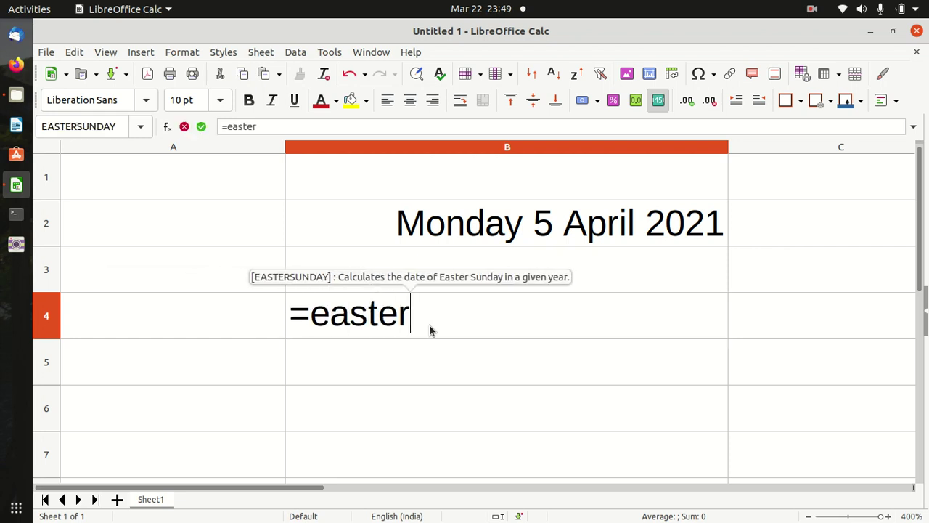
text(sun)
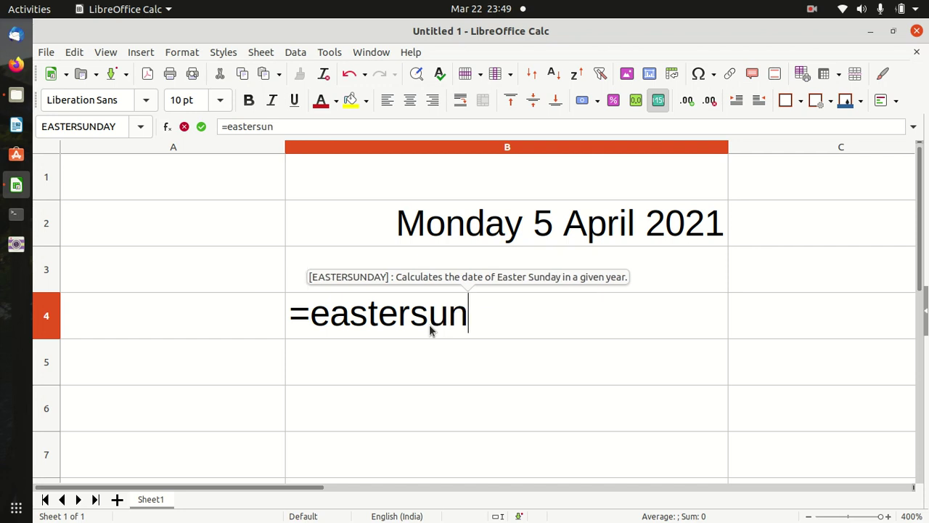
text(day()
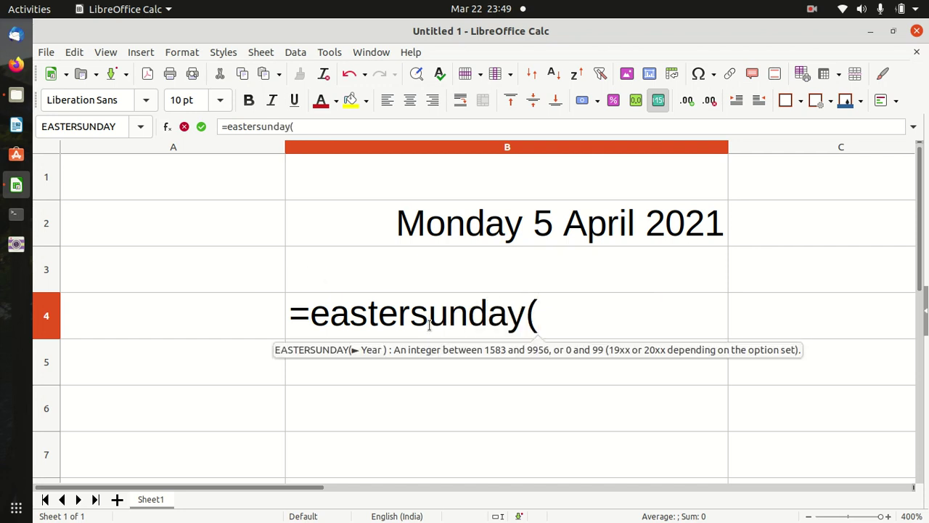
text(")
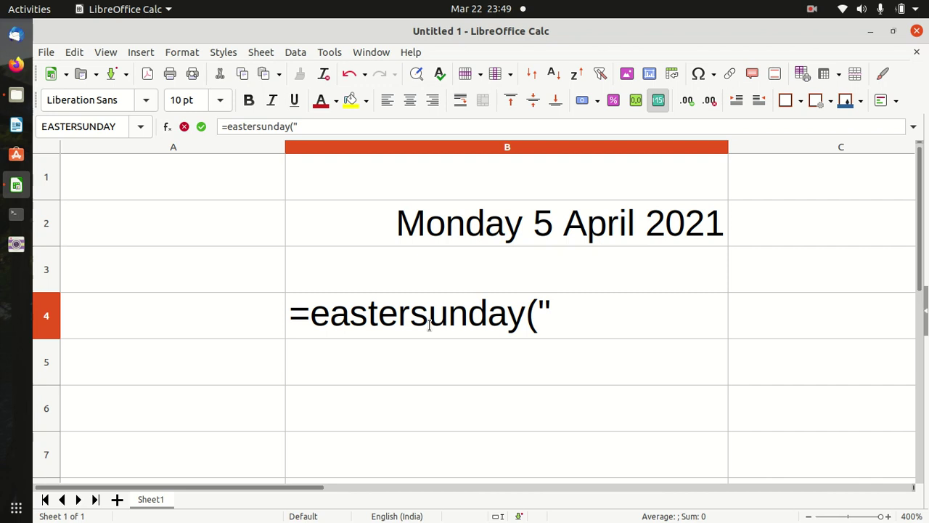
text(2021)
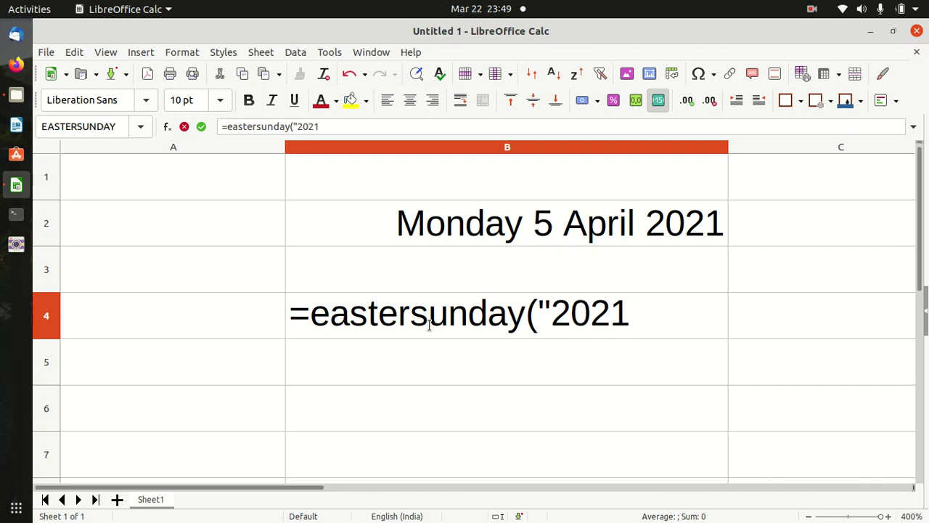
text("))
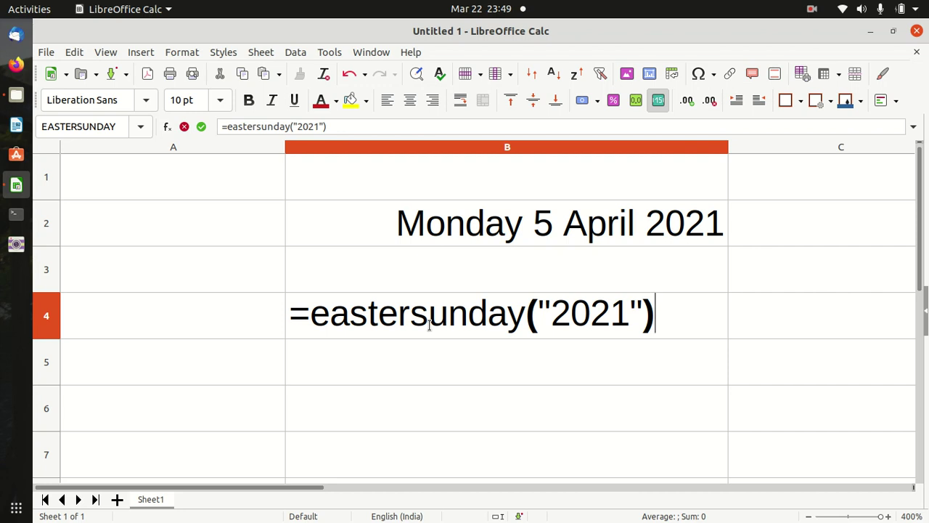
text(-)
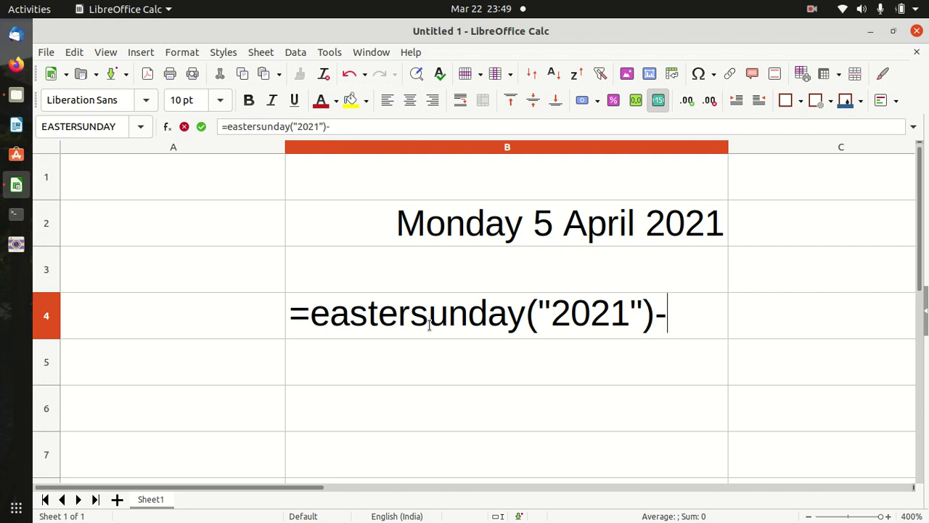
text(2)
key(Return)
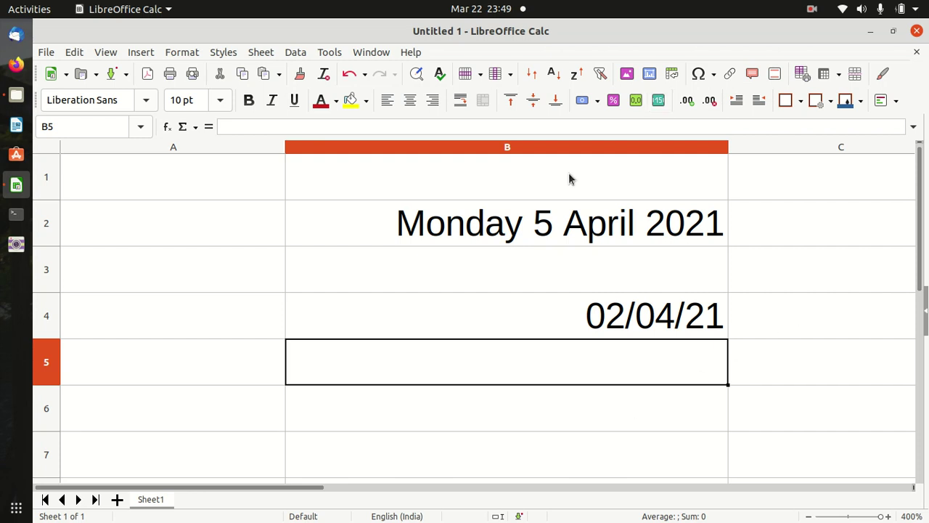
Clone the long date formatting of cell B2 onto cell B4.
click(377, 223)
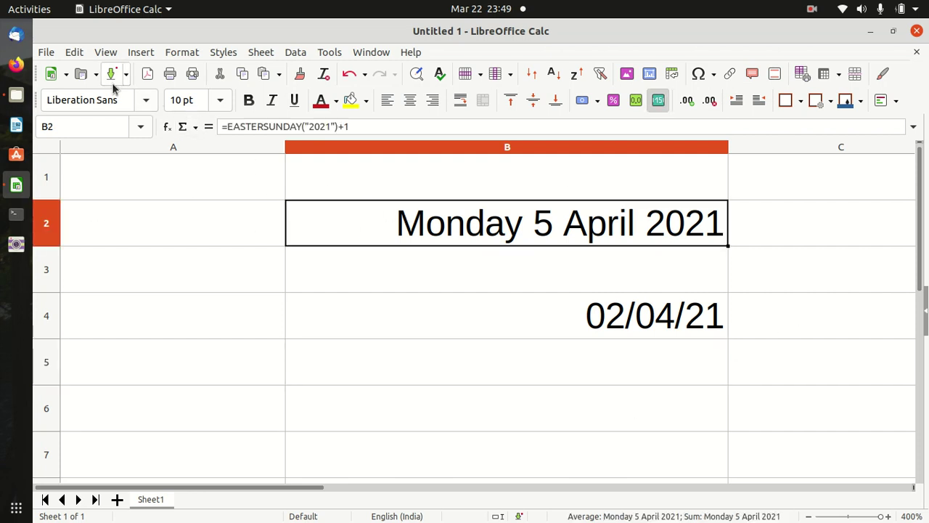
click(300, 74)
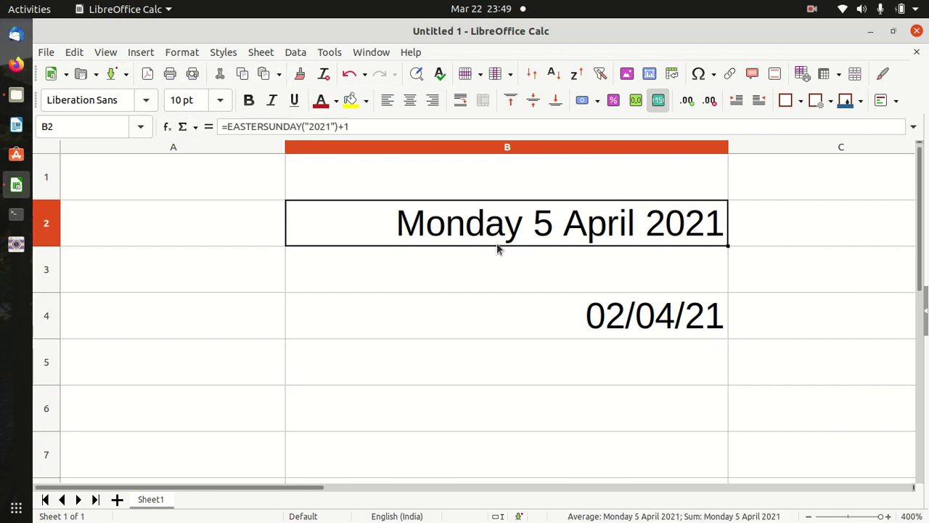
click(605, 330)
Enter the formula =eastersunday("2021")+49 in cell B6 to calculate the date 49 days after Easter Sunday.
click(549, 386)
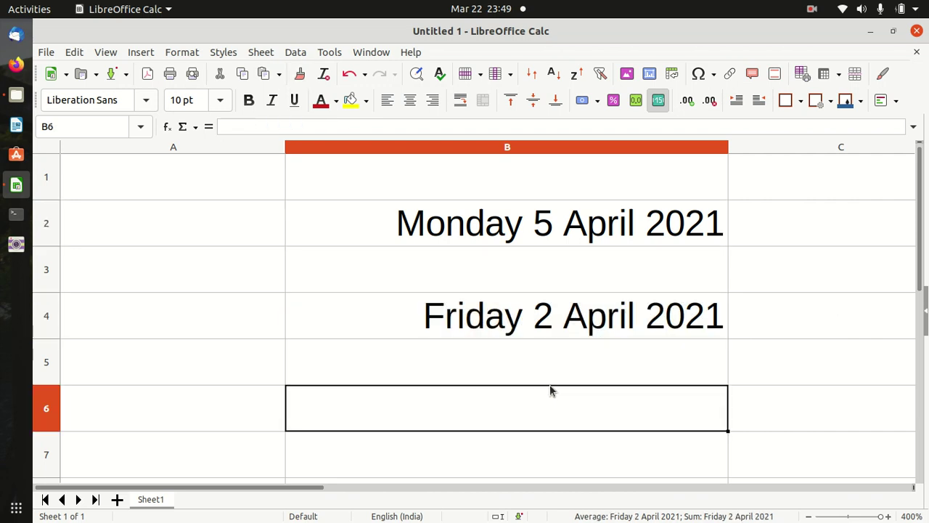
scroll(550, 390, down, 1)
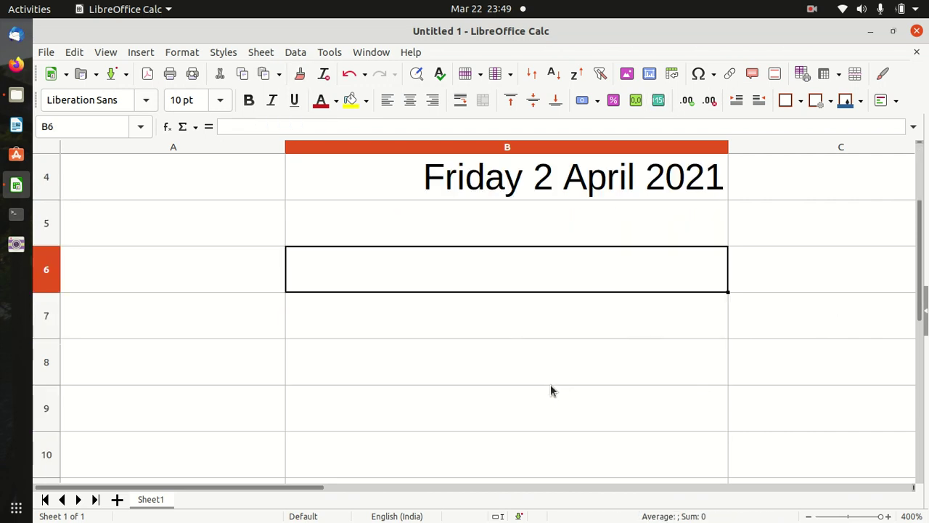
text(=)
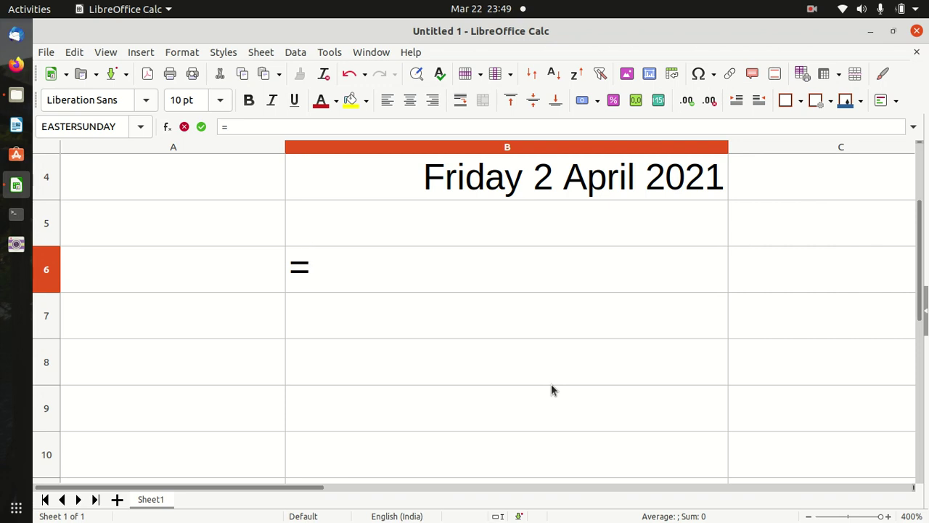
text(easter)
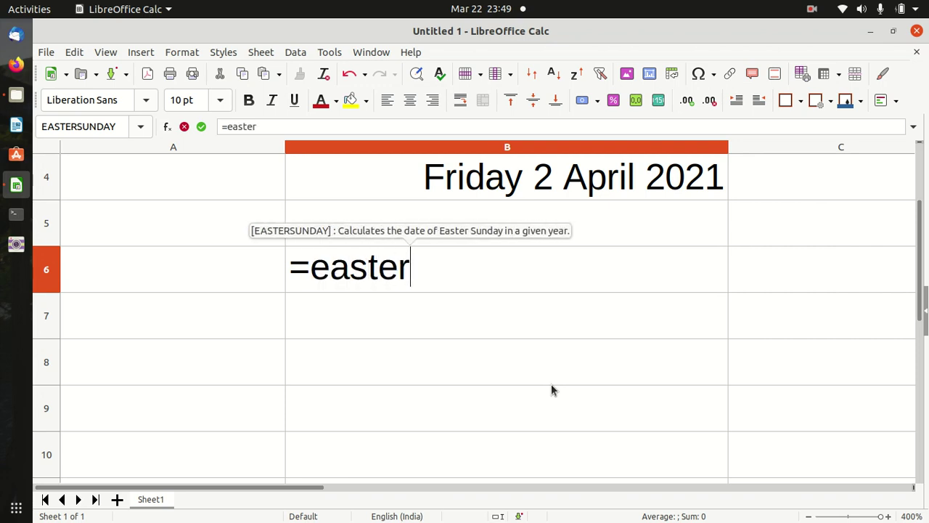
text(sunda)
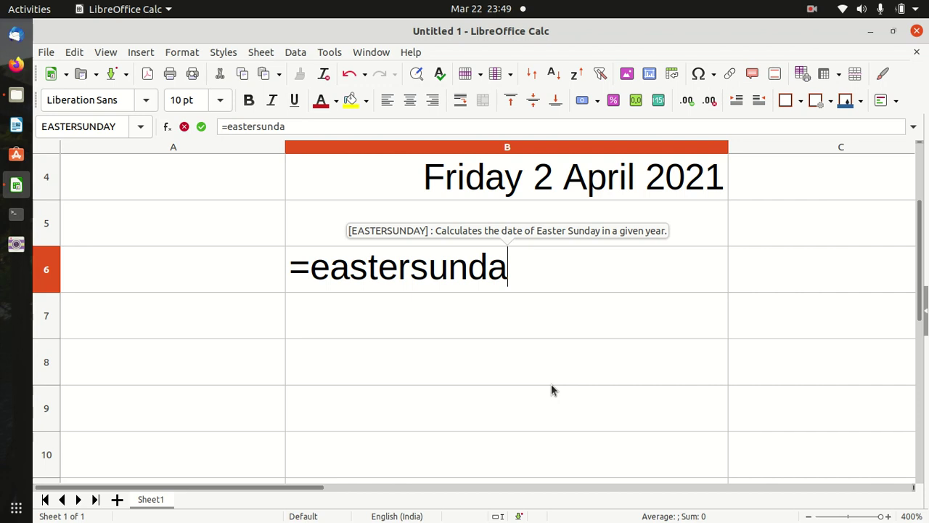
text(y)
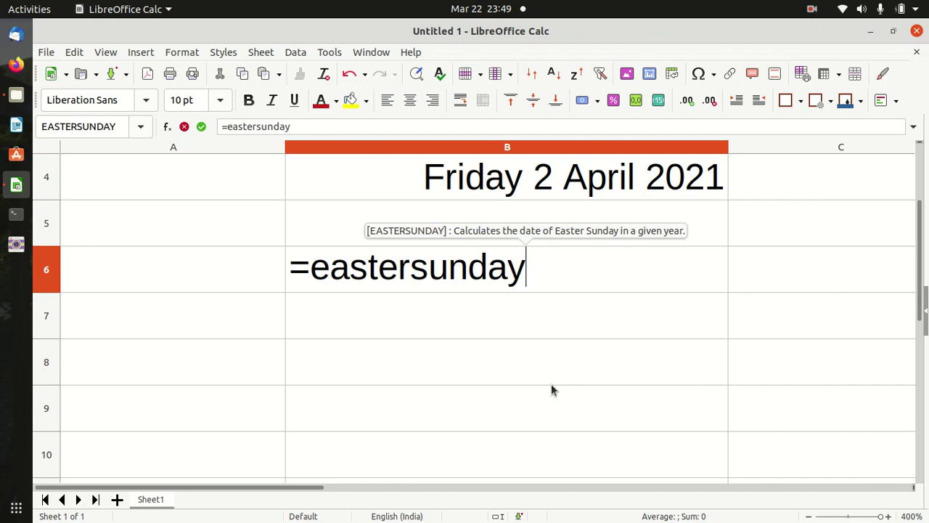
text(()
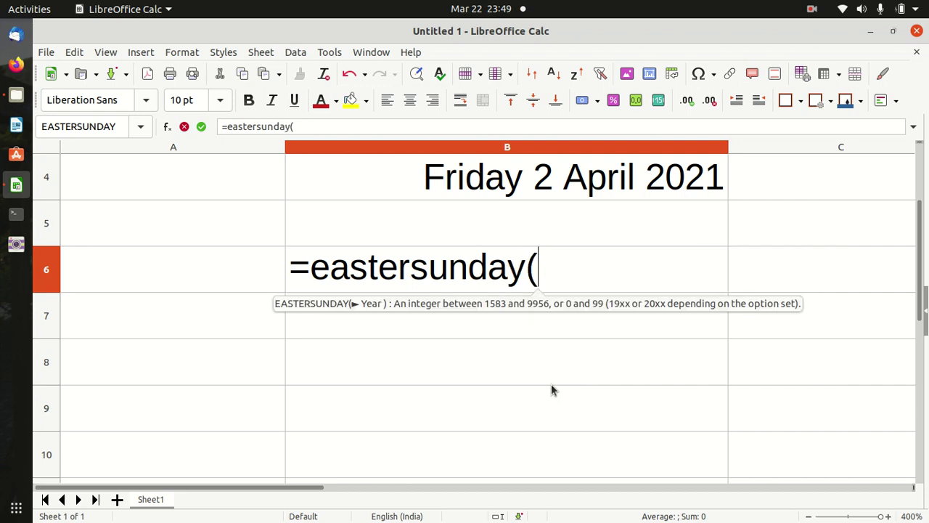
text("2021)
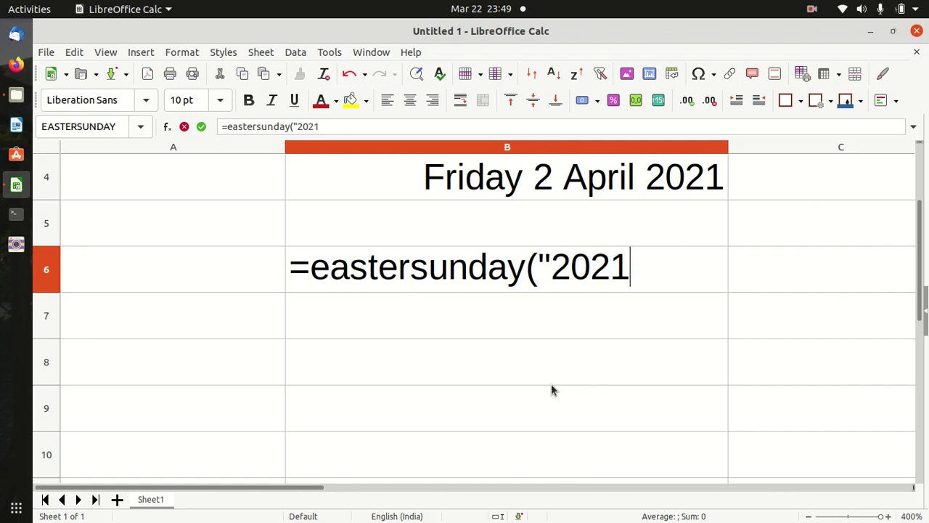
text(")
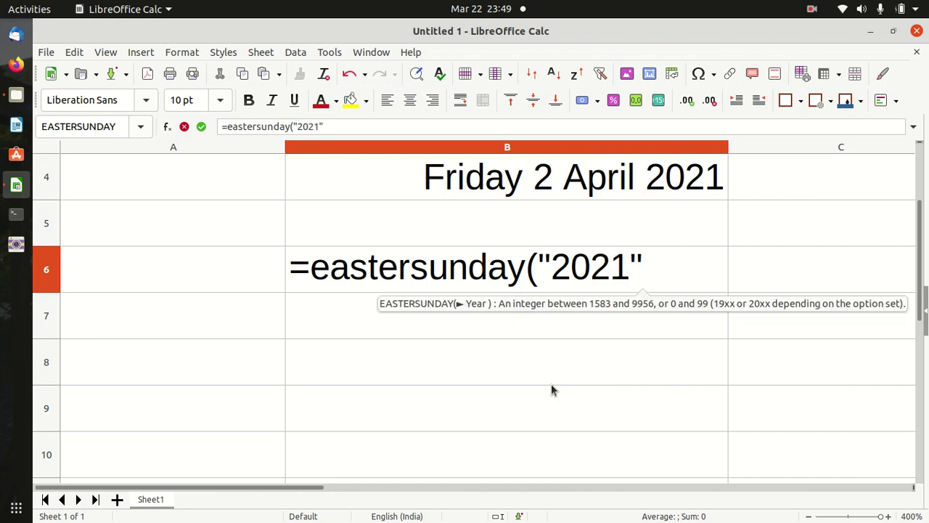
text())
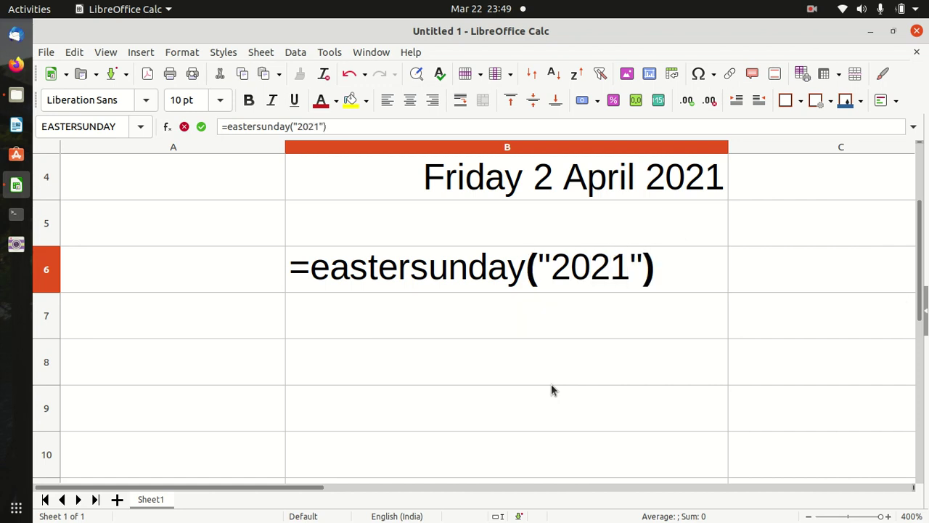
text(+49)
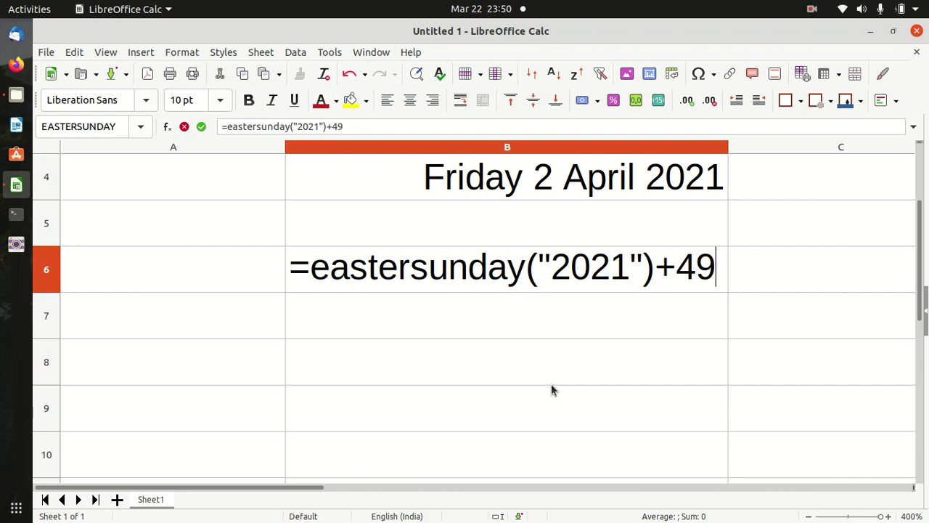
key(Return)
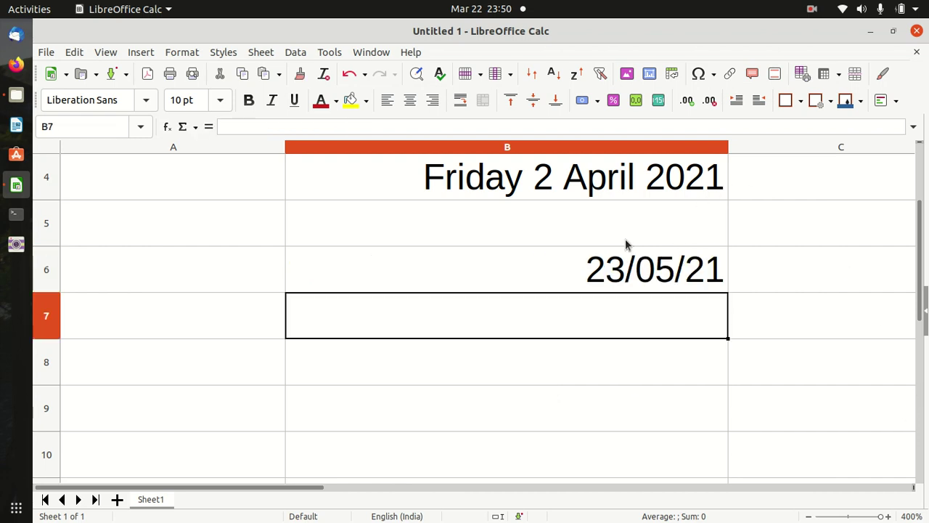
Clone the long date formatting of cell B4 onto cell B6.
click(573, 183)
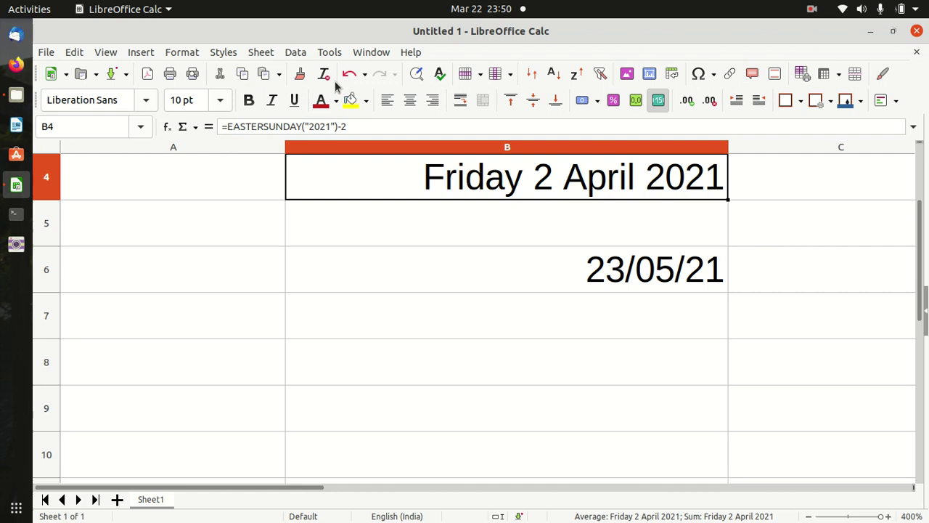
click(300, 73)
click(614, 289)
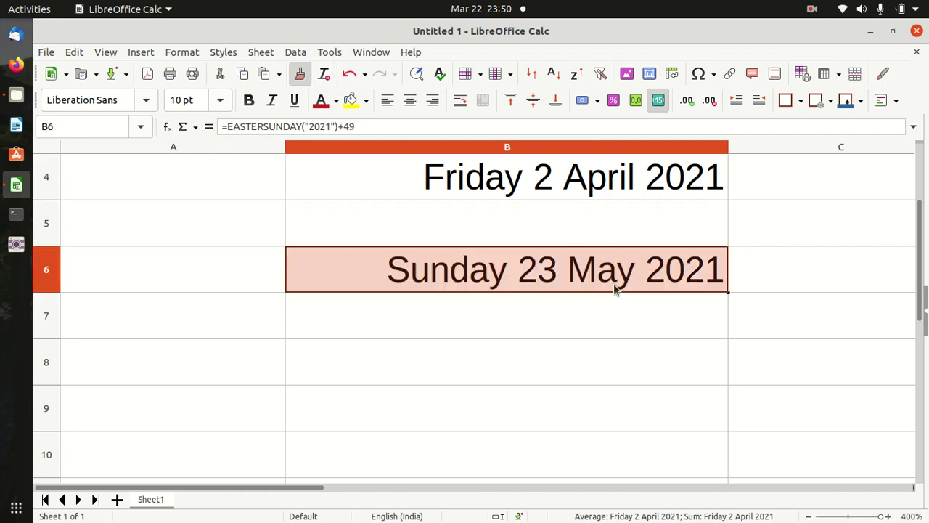
Enter the formula =eastersunday("2021")+50 in cell B8 to calculate the date 50 days after Easter Sunday.
click(596, 359)
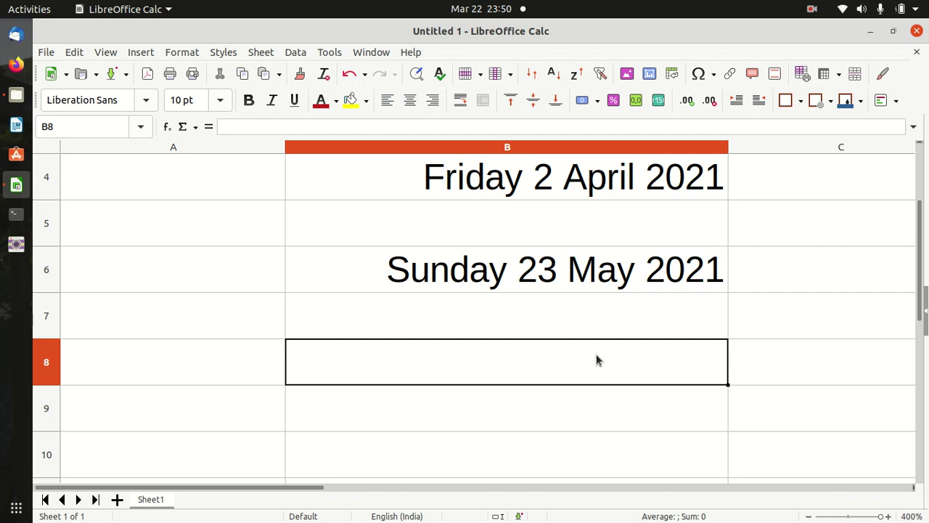
text(=)
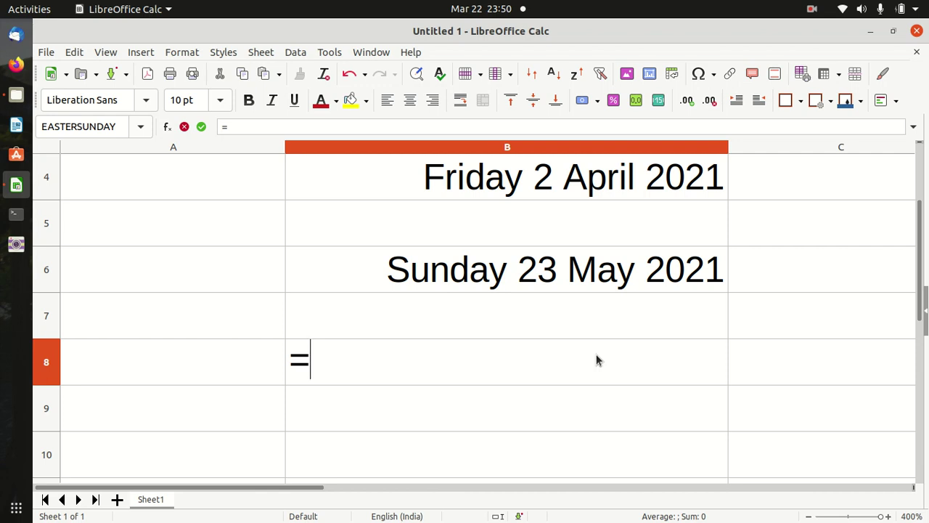
text(east)
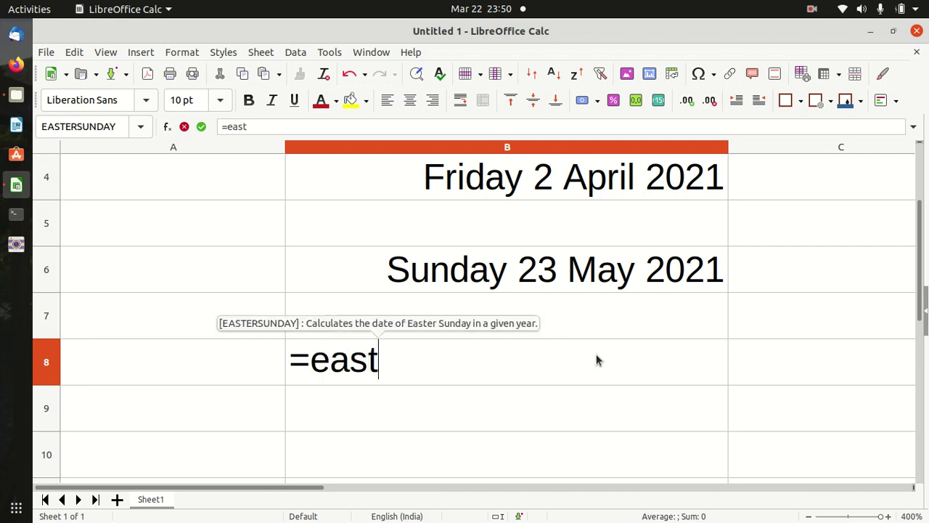
text(ersund)
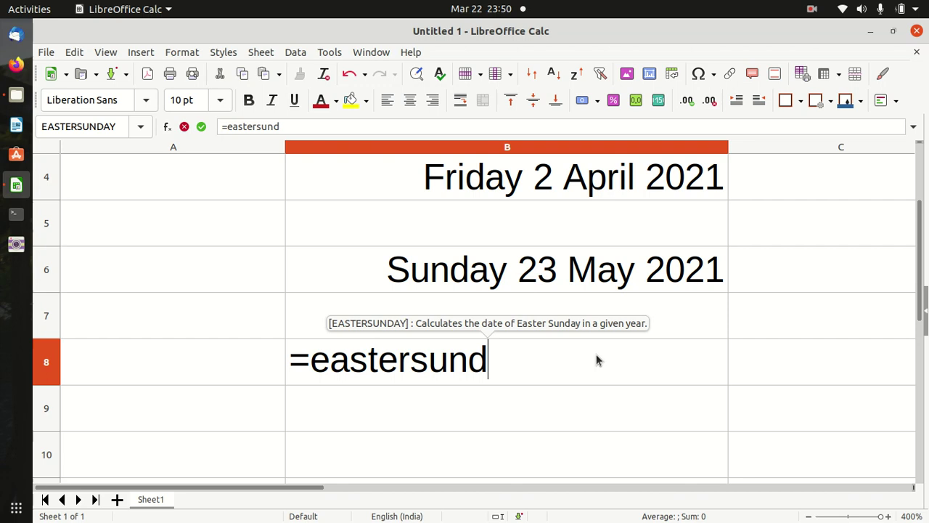
text(ay()
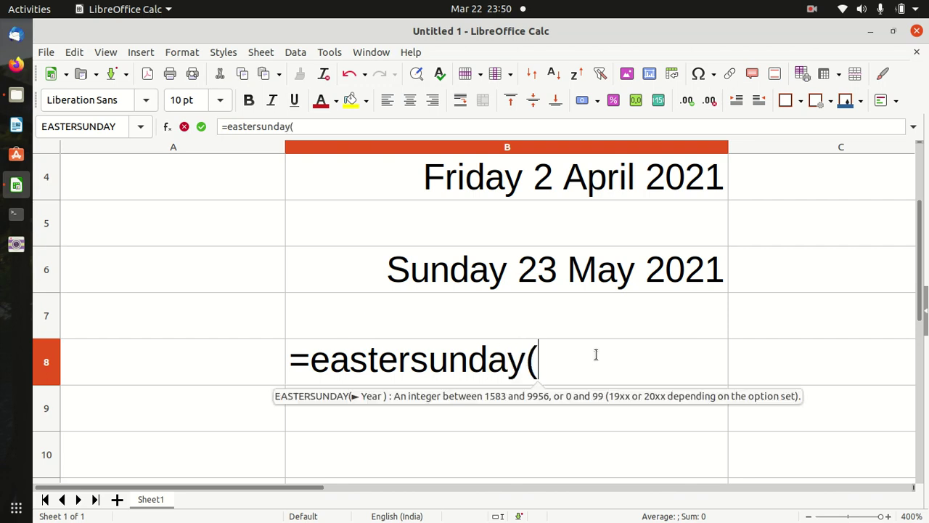
text("2)
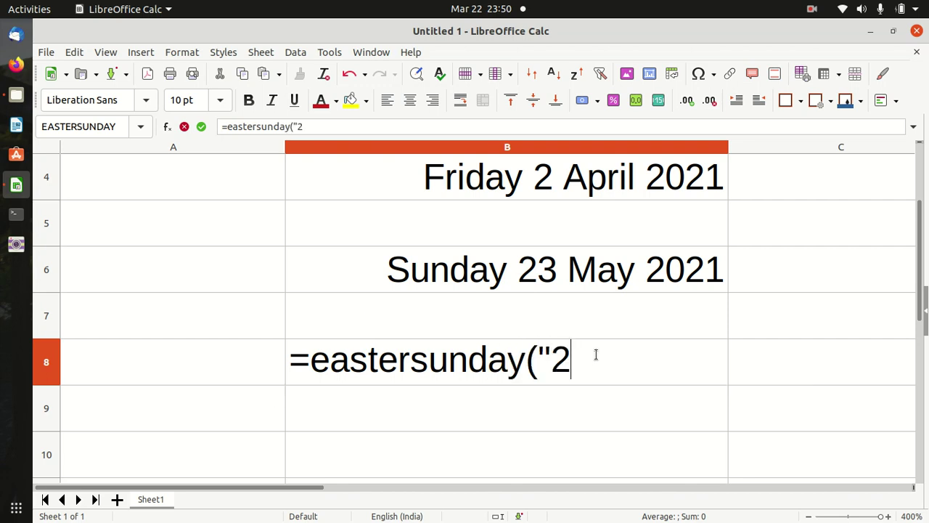
text(021")
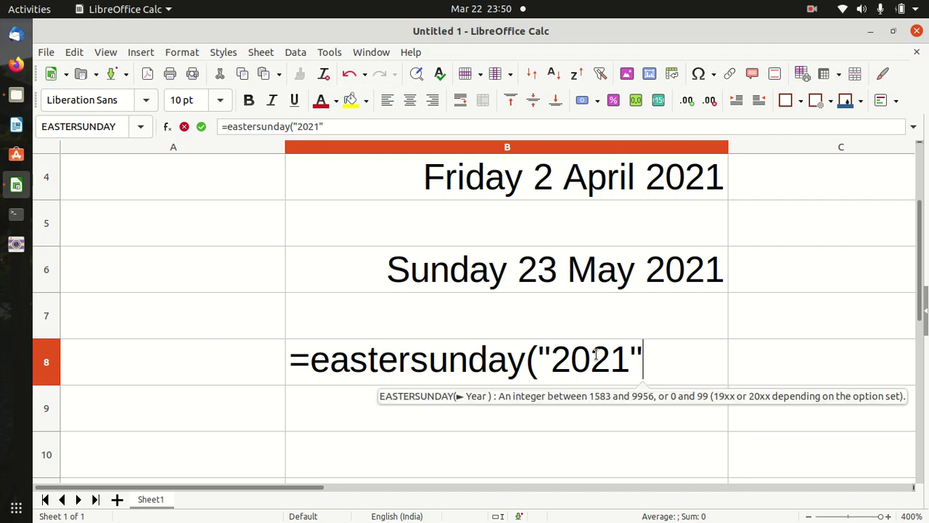
text())
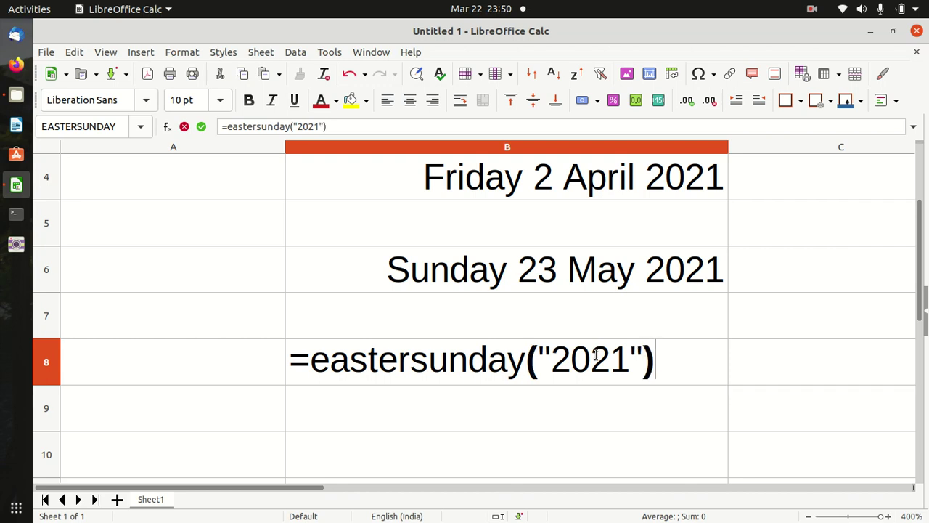
text(+50)
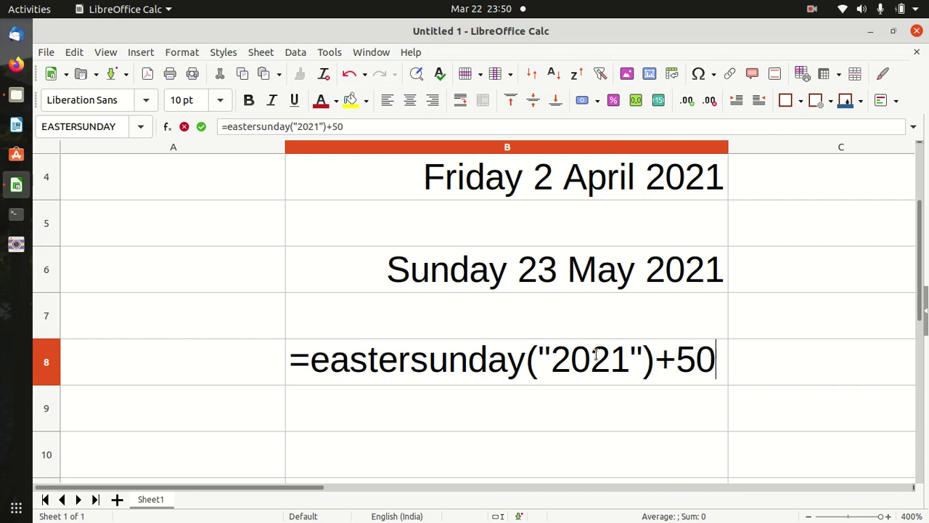
key(Return)
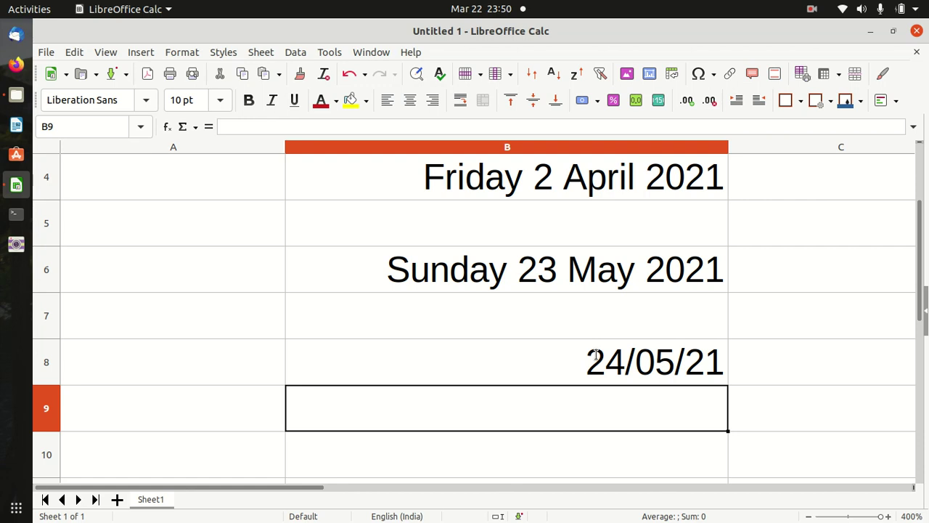
Clone the long date formatting of cell B6 onto cell B8, and leave empty cell B10 selected.
click(445, 284)
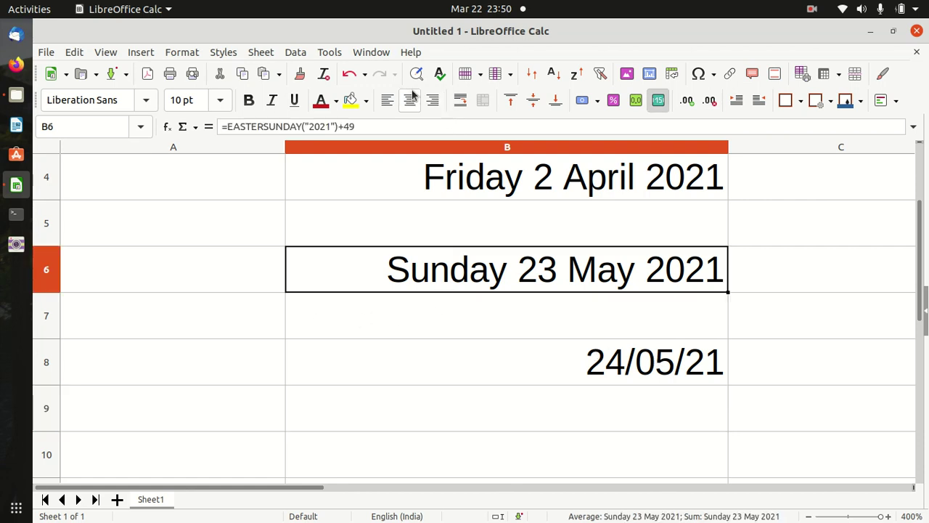
click(302, 74)
click(639, 360)
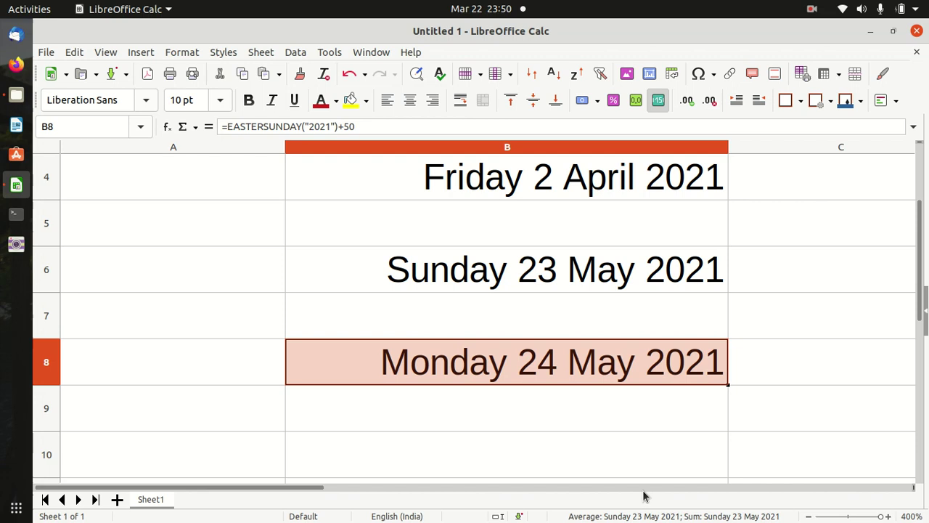
click(629, 459)
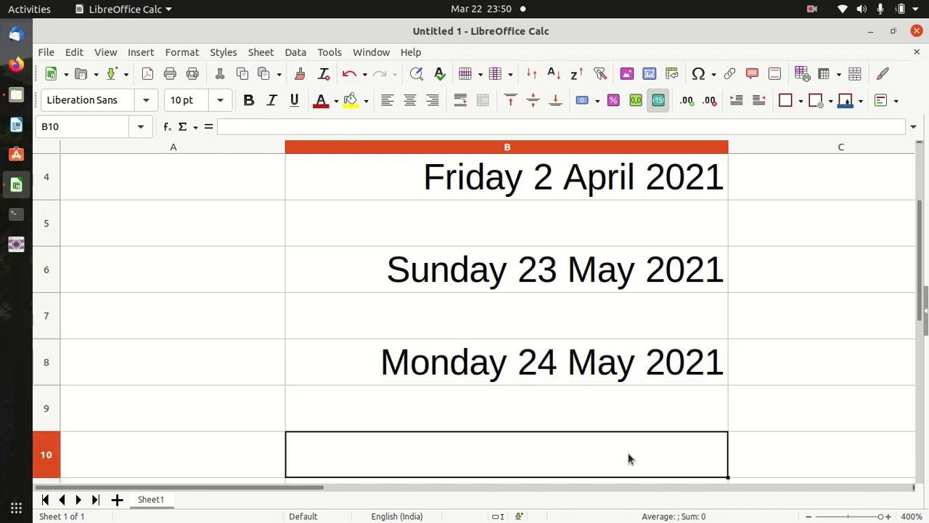